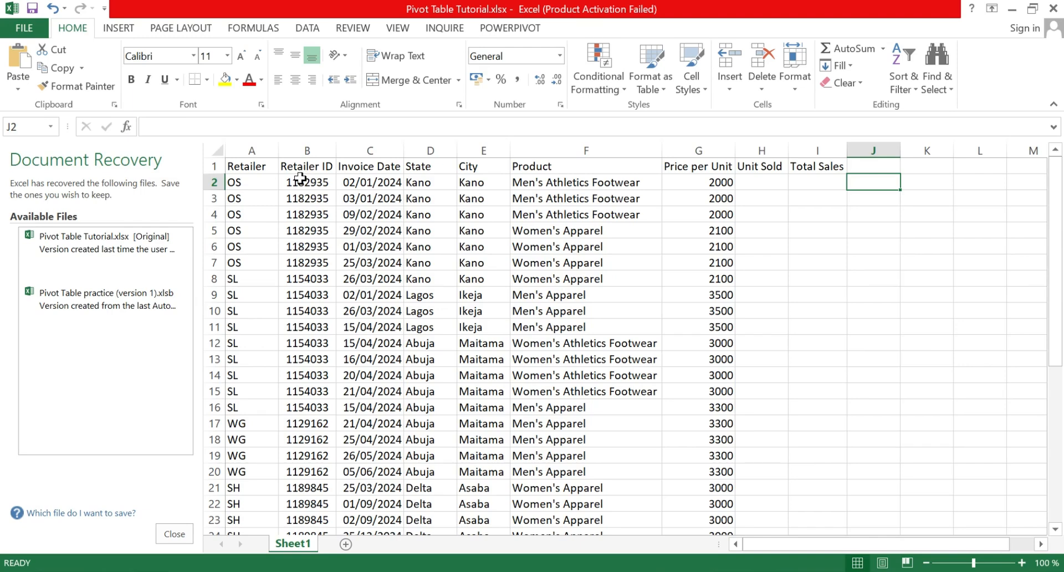
Step: Enter a COUNT formula in J2 that counts the numeric entries of the whole Retailer ID column (B:B)
left_click(308, 148)
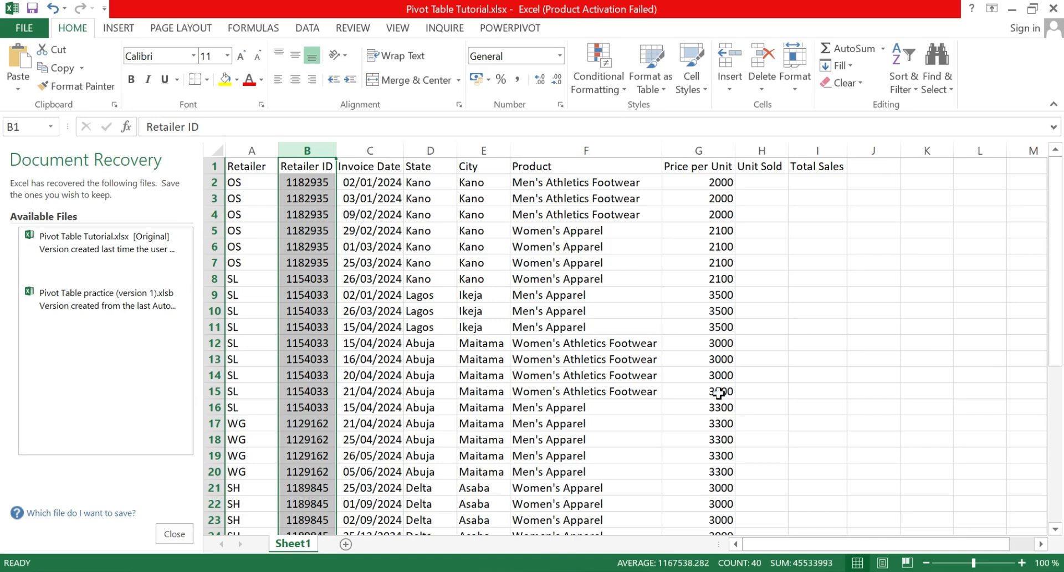
left_click(871, 185)
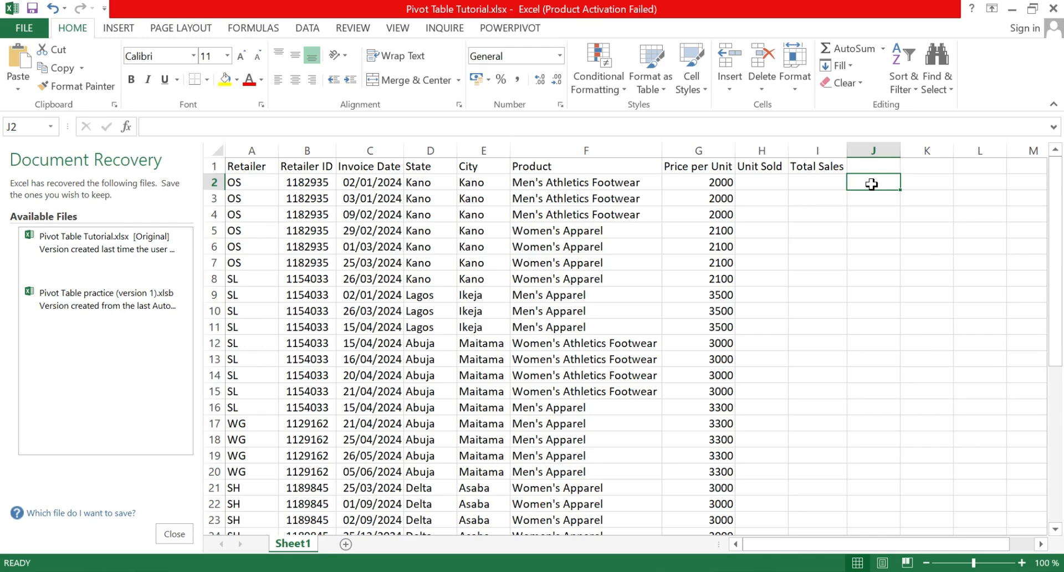
type("=")
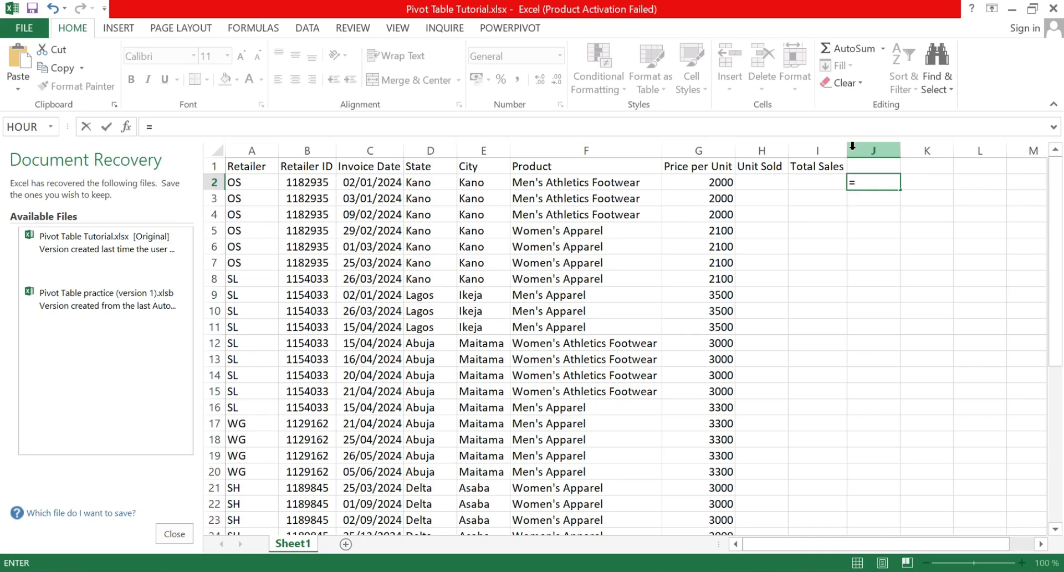
type("count")
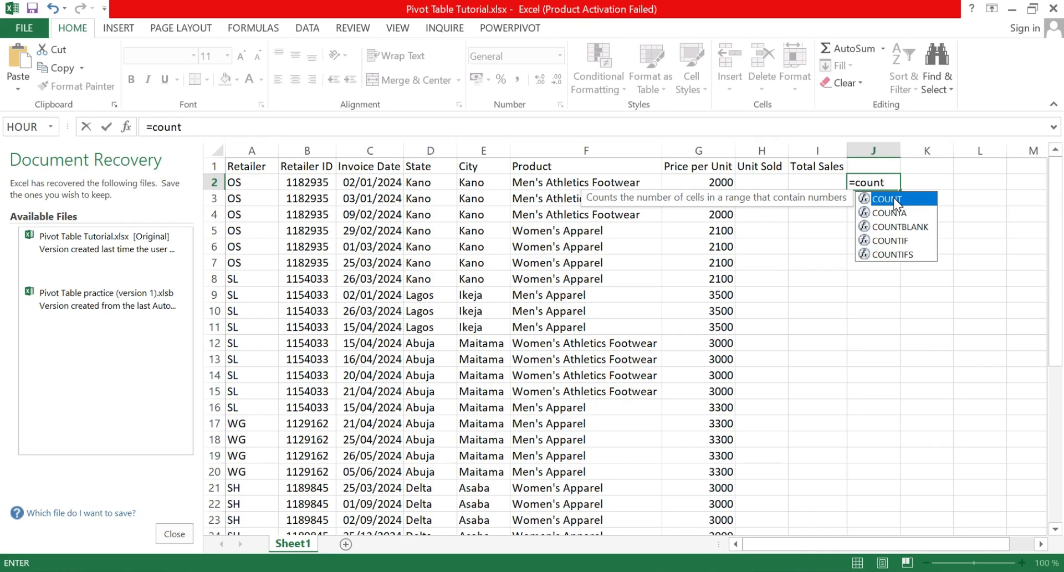
double_click(893, 197)
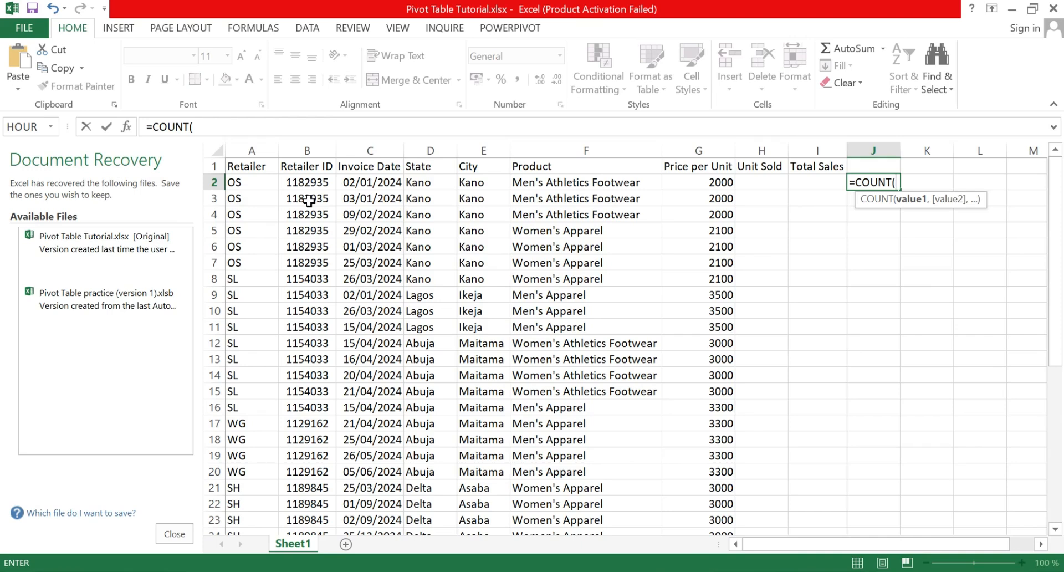
left_click(313, 143)
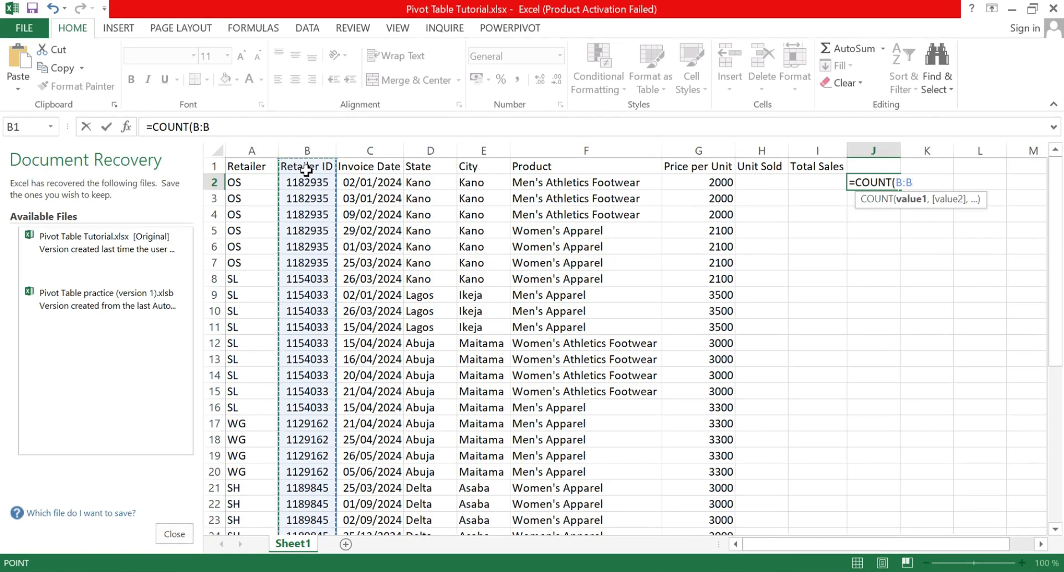
key("Return")
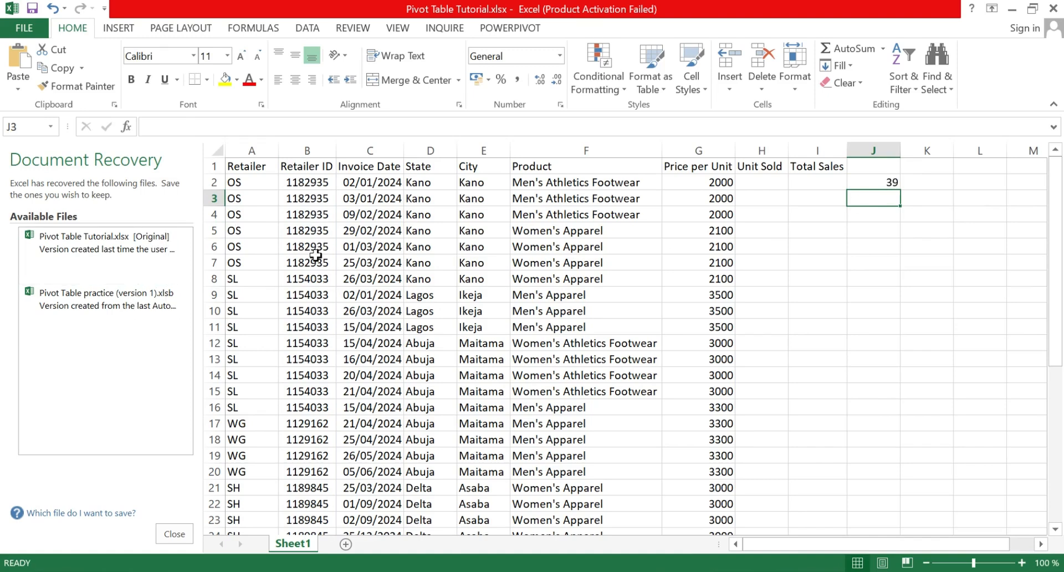
Step: Examine the Retailer ID column's data range from the header down to its last filled row
left_click(307, 164)
key("ctrl+shift+Down")
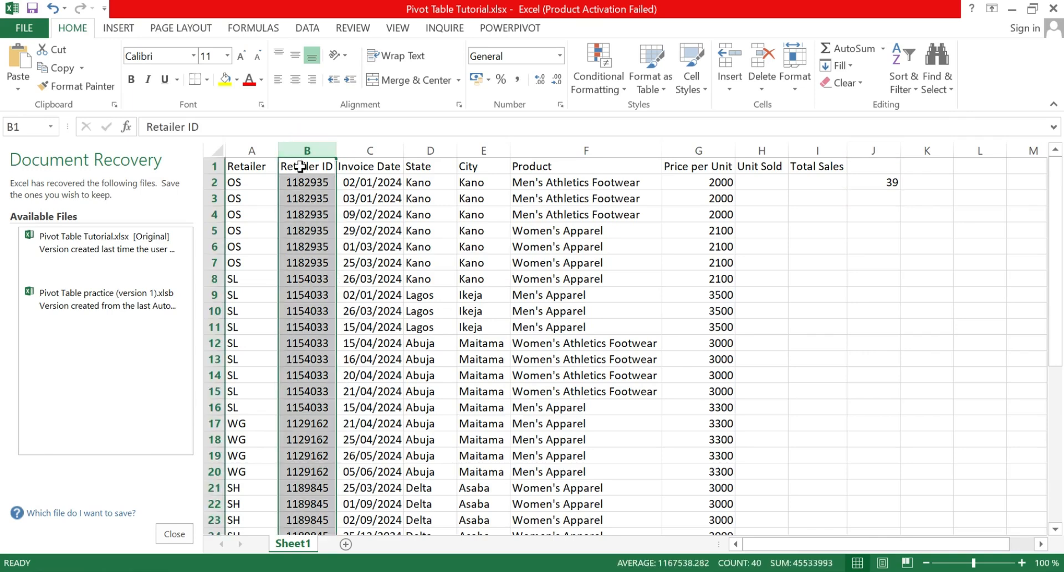
left_click(299, 166)
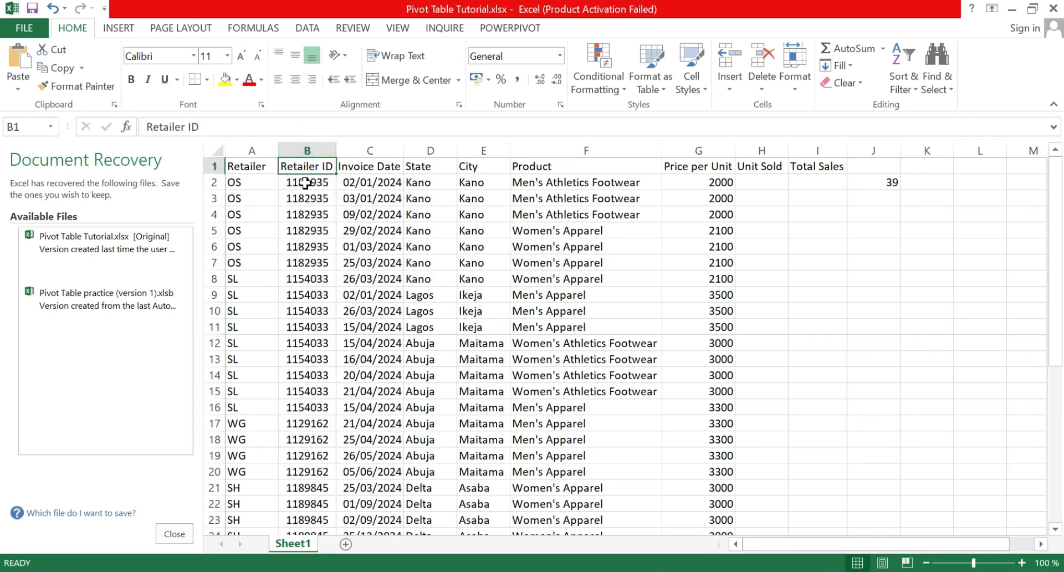
left_click(305, 182)
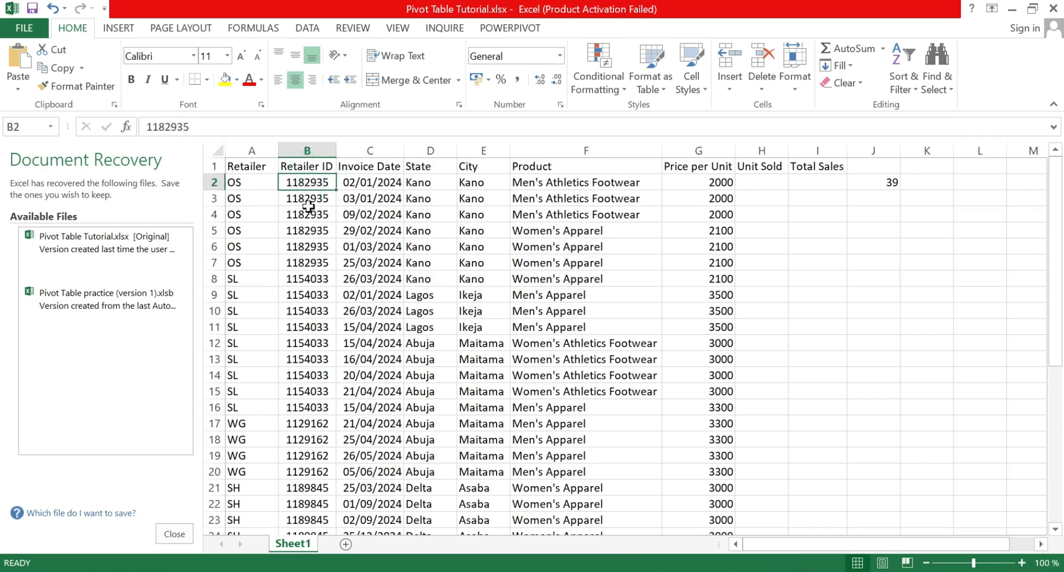
scroll(309, 206, "down", 9)
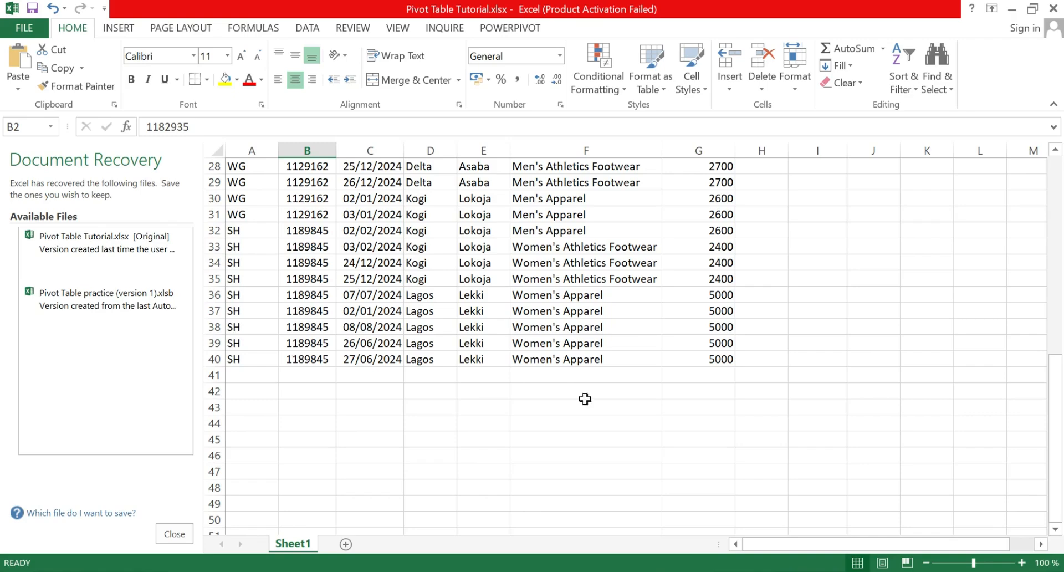
scroll(838, 254, "up", 9)
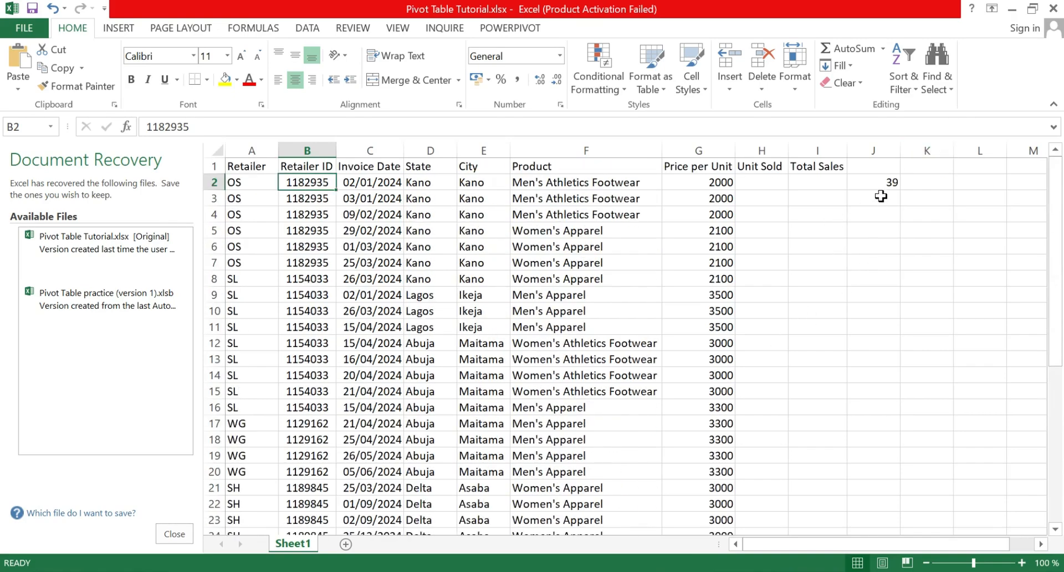
scroll(331, 272, "down", 2)
scroll(327, 322, "down", 7)
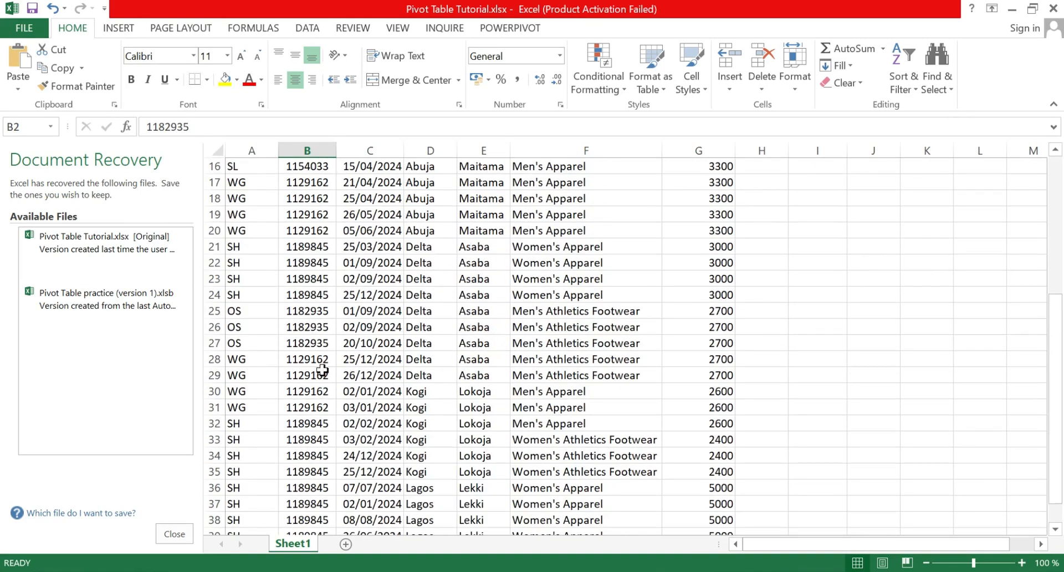
scroll(322, 370, "up", 9)
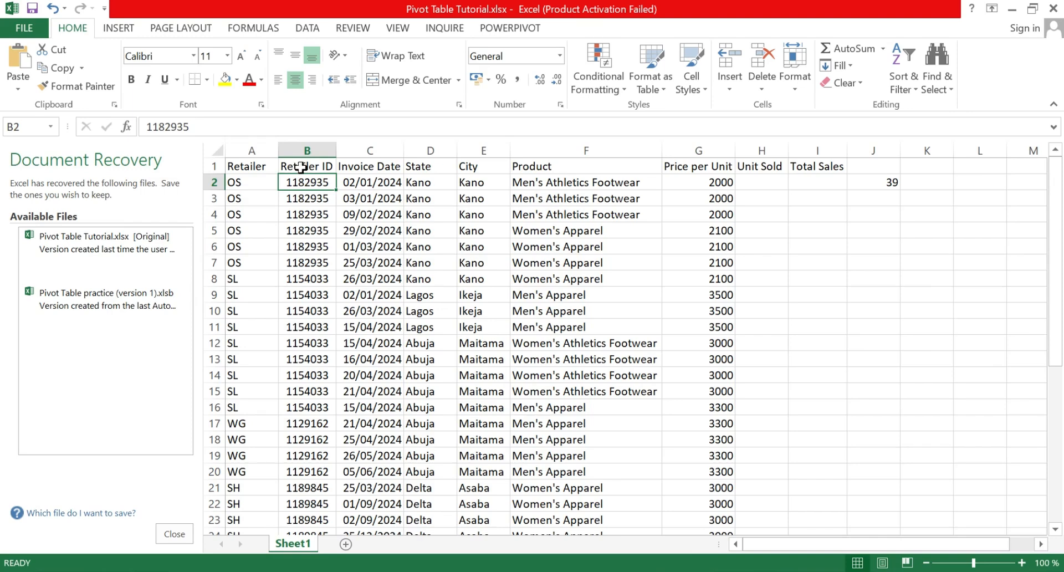
left_click(292, 167)
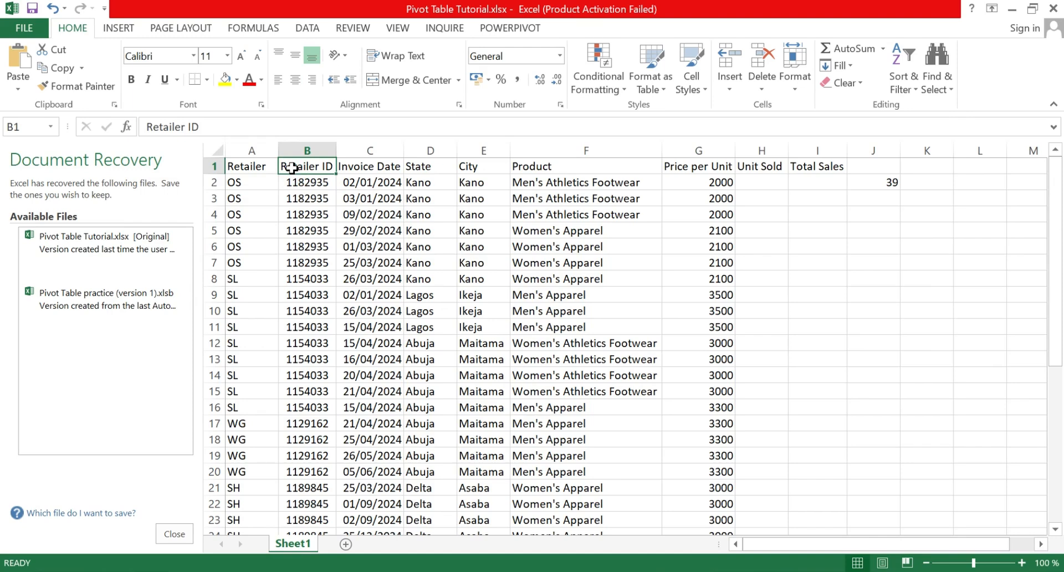
left_click(308, 183)
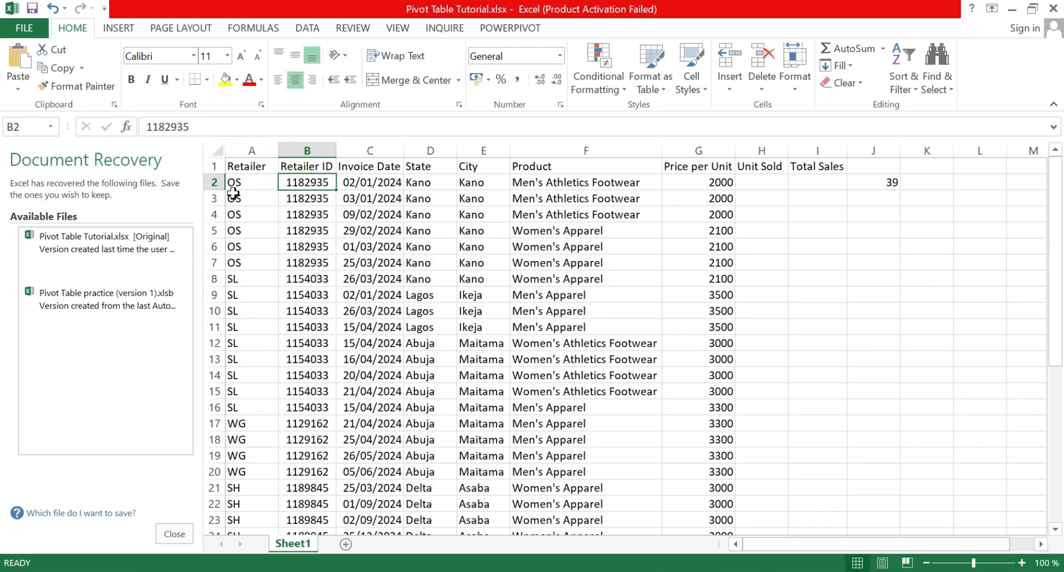
Step: Enter a COUNT formula in J3 that counts the entries of the whole Retailer column (A:A)
left_click(863, 202)
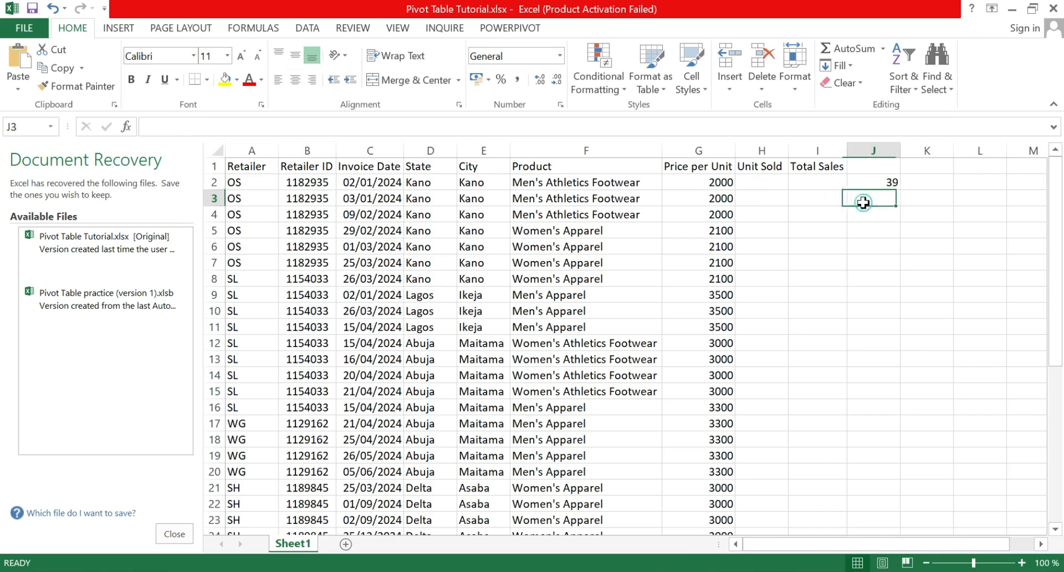
type("=")
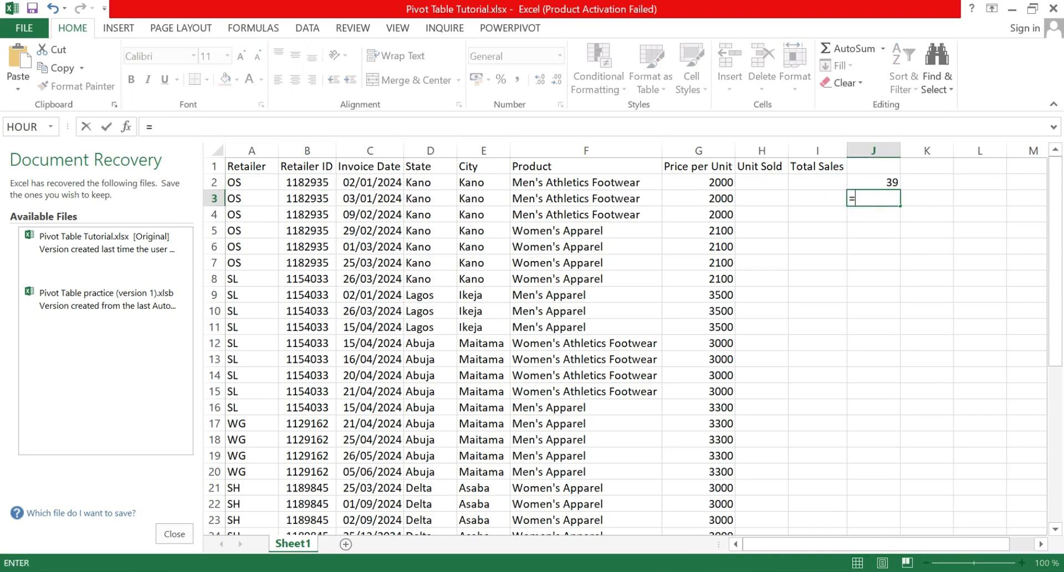
type("count")
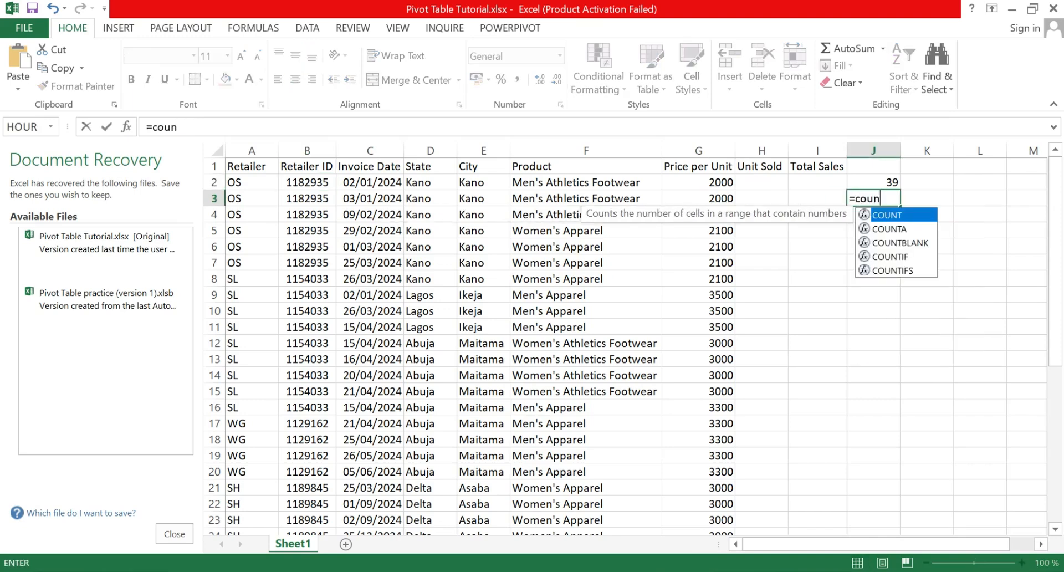
double_click(902, 214)
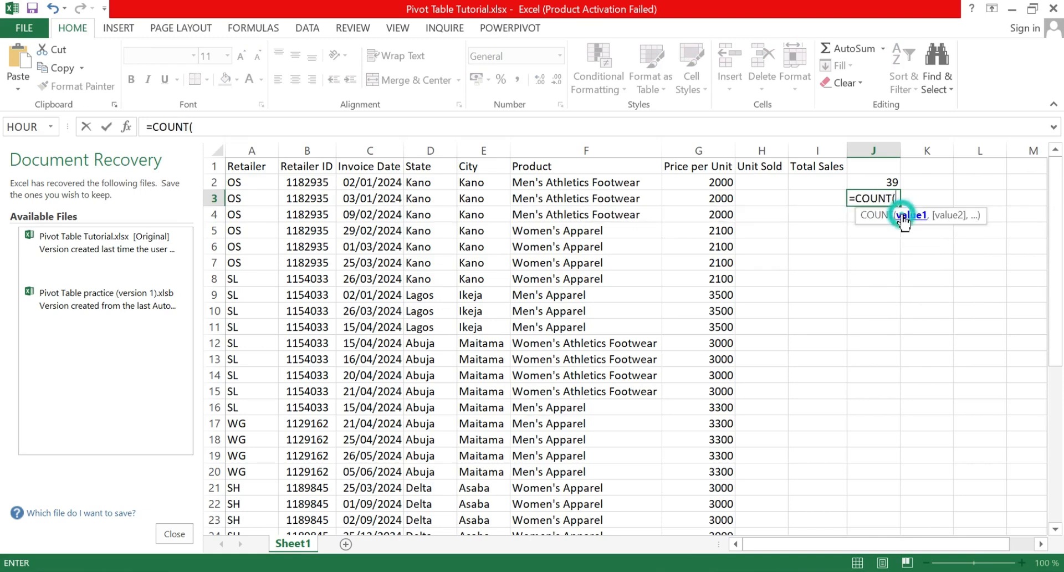
left_click(246, 147)
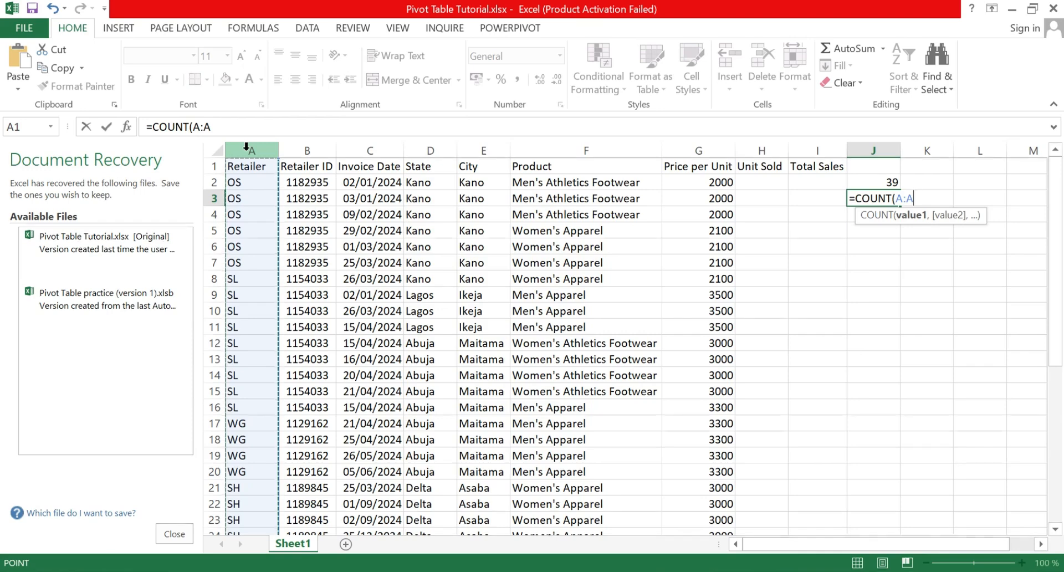
key("Return")
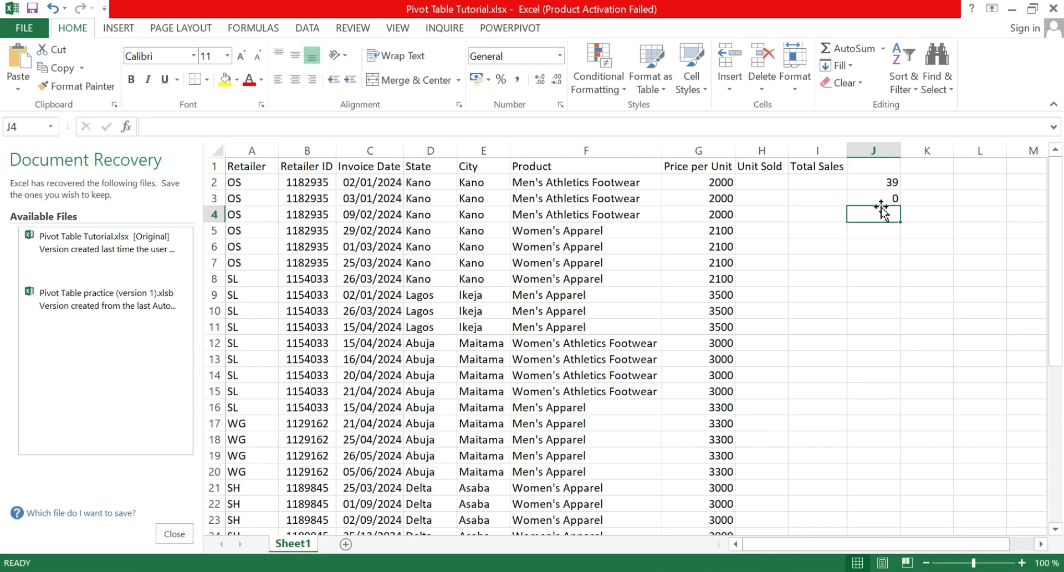
Step: Replace the formula in J3 with COUNTA over the whole Retailer column (A:A) to count its text entries
left_click(886, 200)
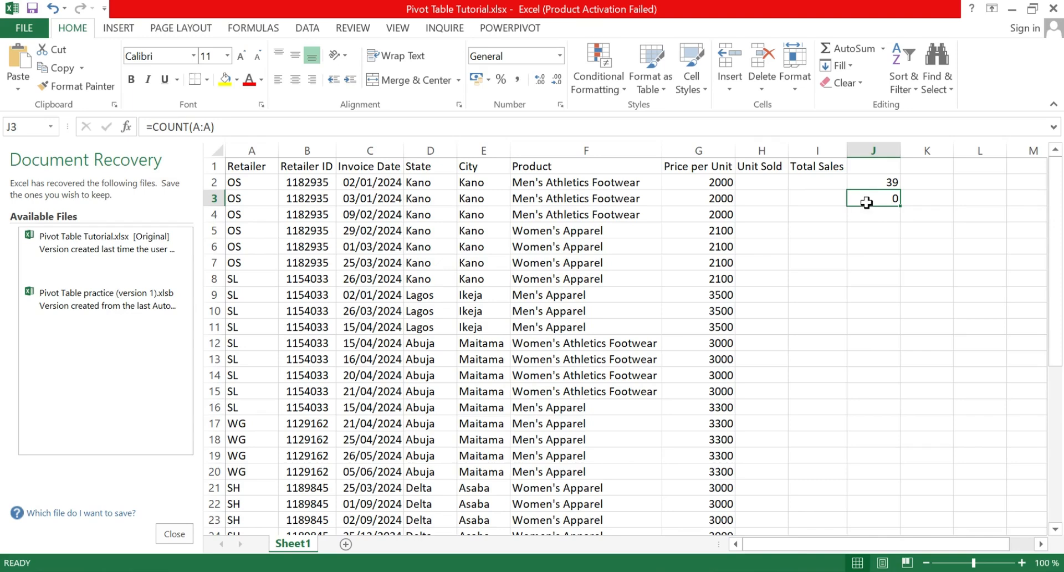
left_click(866, 202)
type("=")
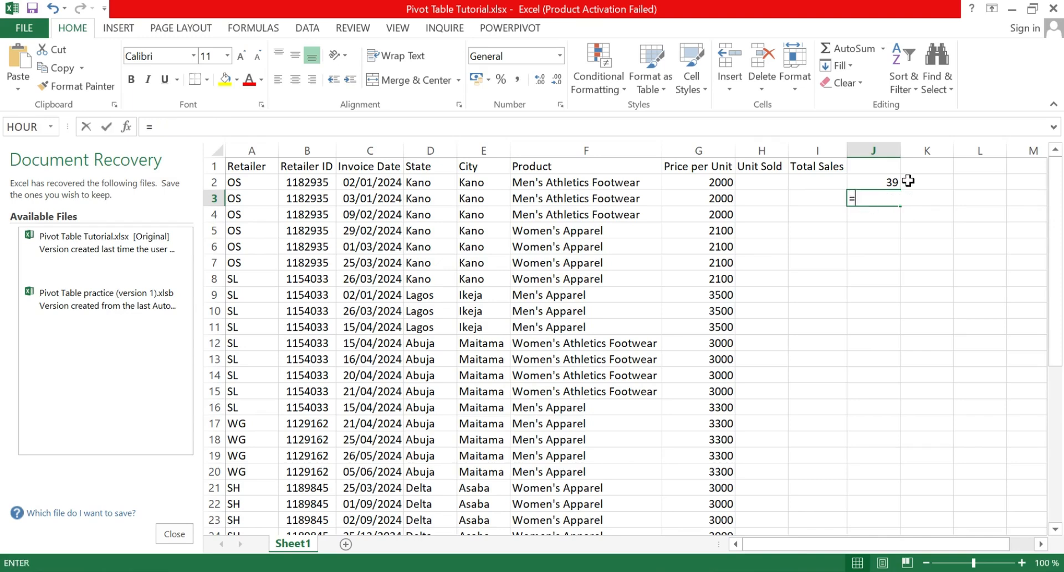
type("coun")
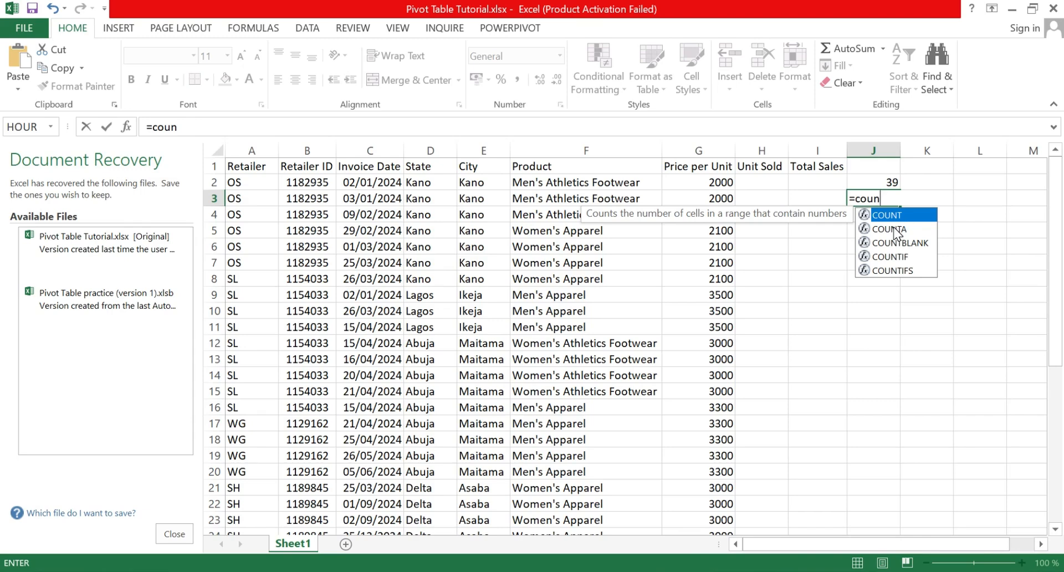
double_click(894, 227)
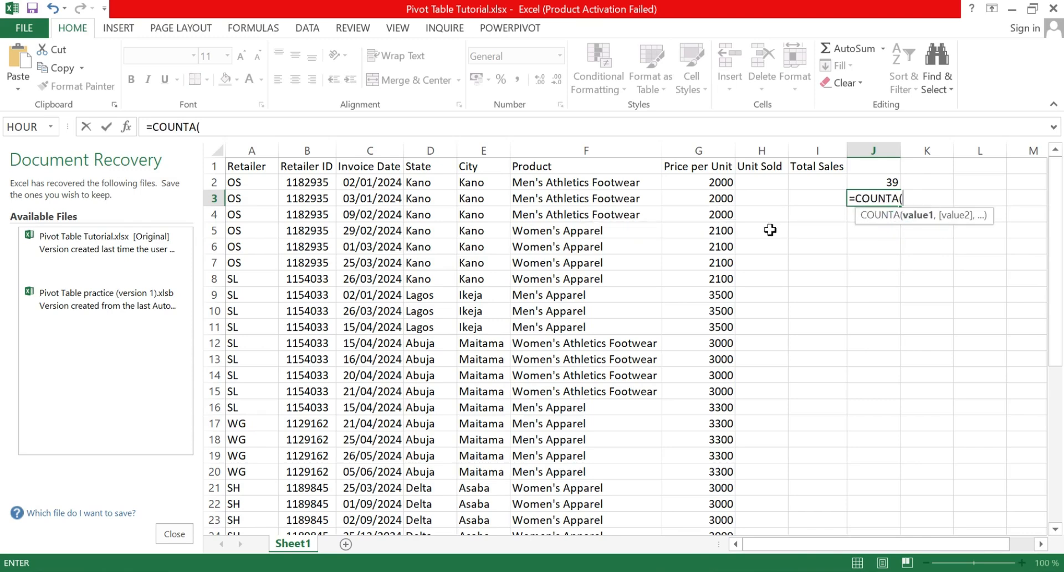
left_click(252, 150)
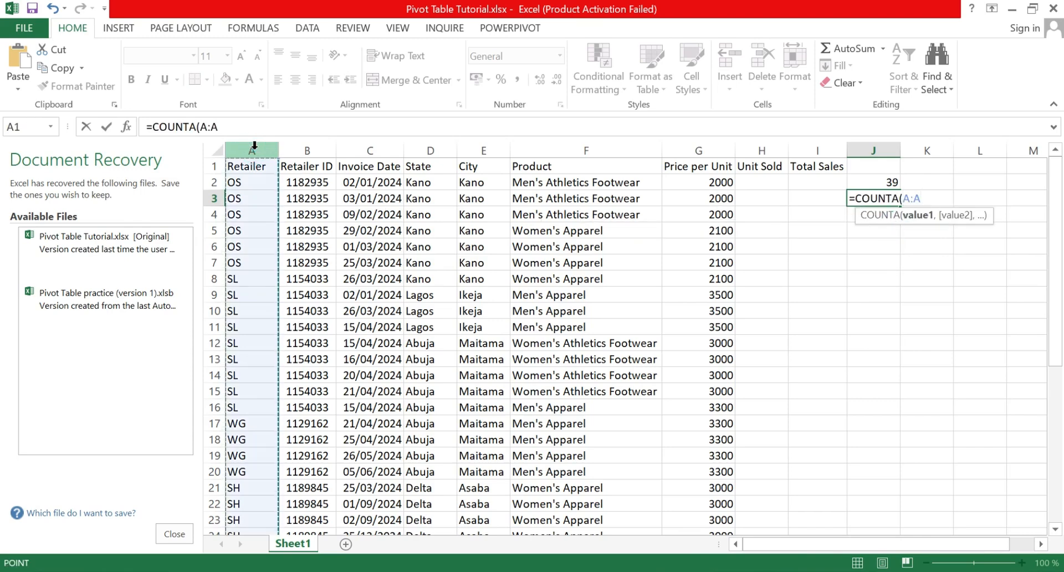
key("Return")
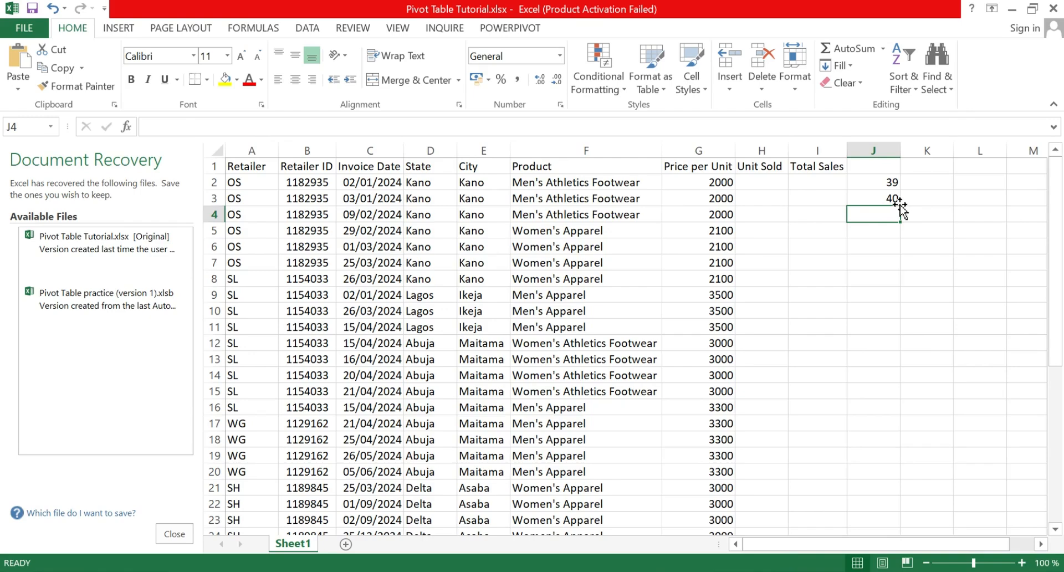
scroll(277, 310, "down", 4)
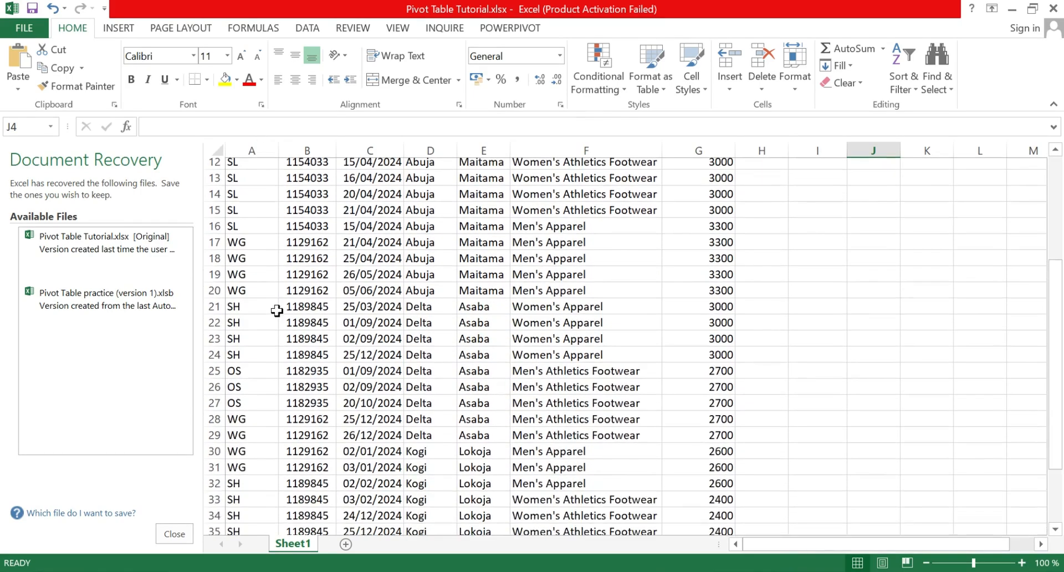
scroll(277, 310, "down", 5)
scroll(271, 361, "up", 9)
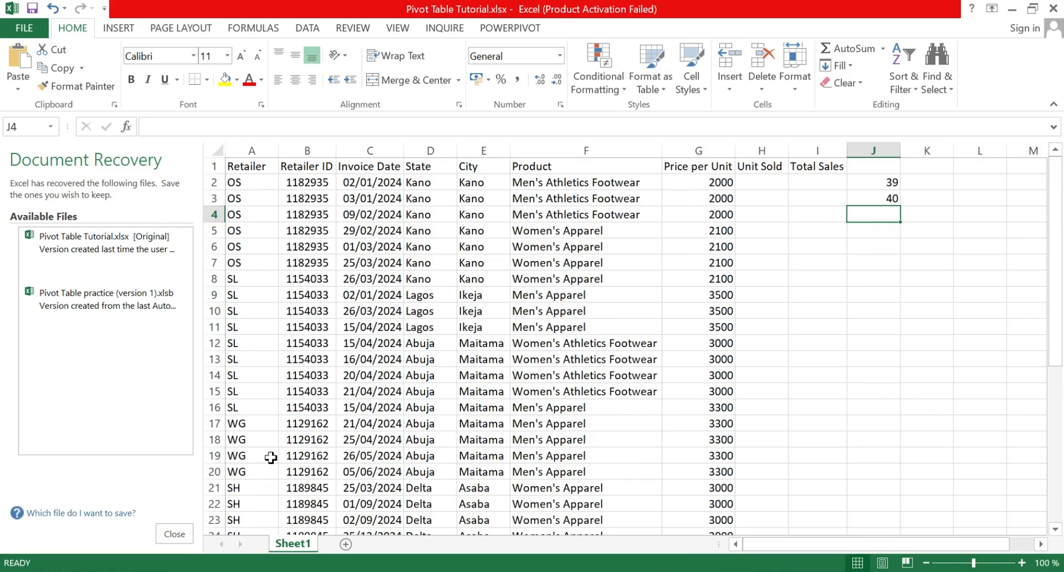
scroll(255, 454, "down", 7)
scroll(637, 313, "up", 3)
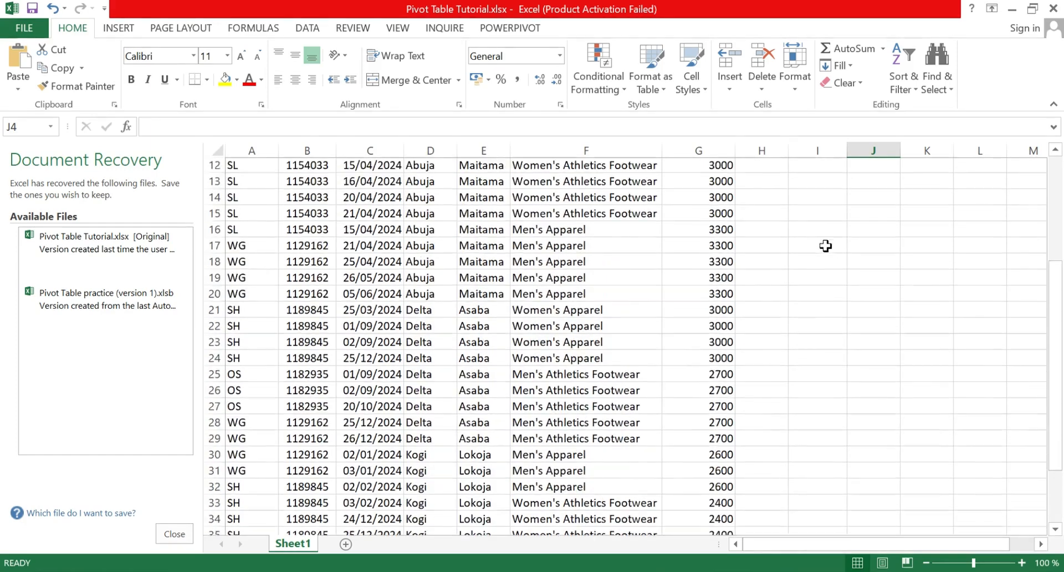
scroll(826, 246, "up", 4)
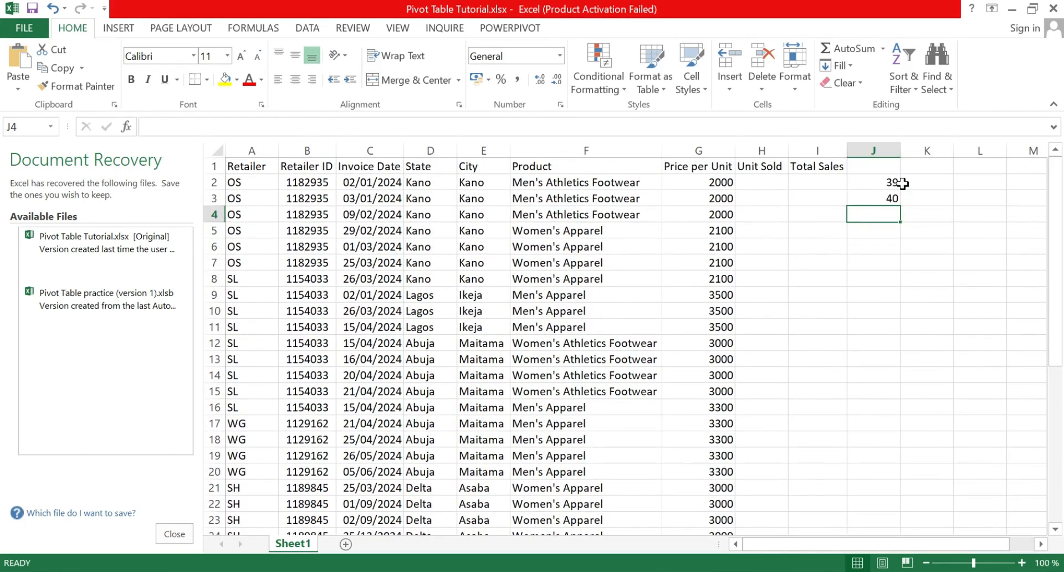